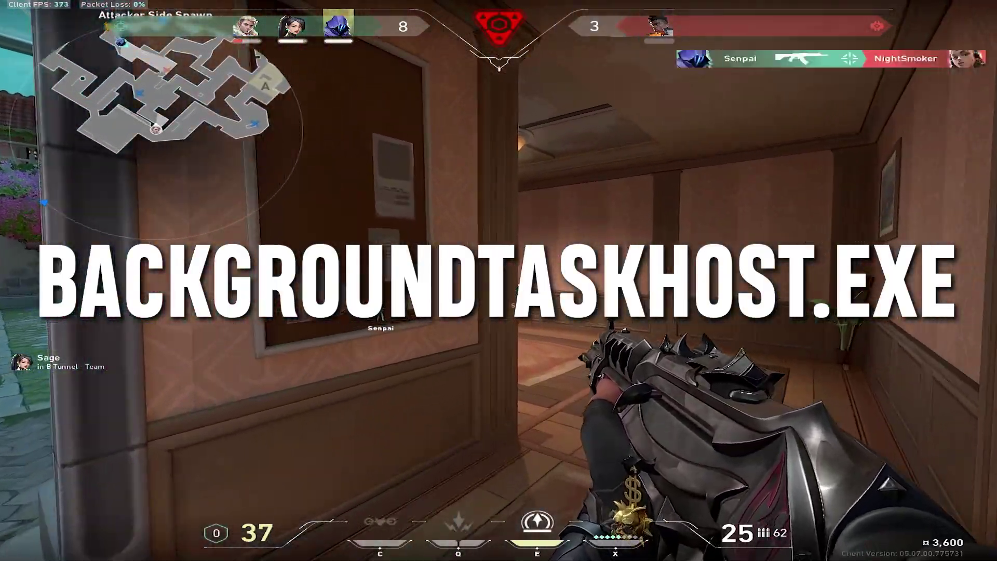
# Step: Swap between knife and Vandal while shooting enemies through the window and past the wall
pyautogui.press('f')
pyautogui.press('1')
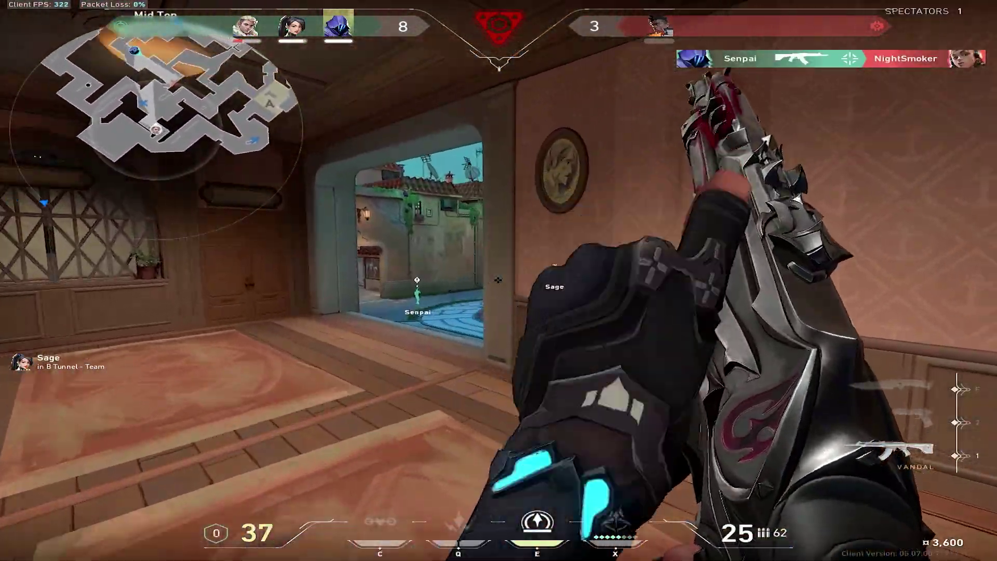
pyautogui.click(499, 281)
pyautogui.click(498, 280)
pyautogui.press('f')
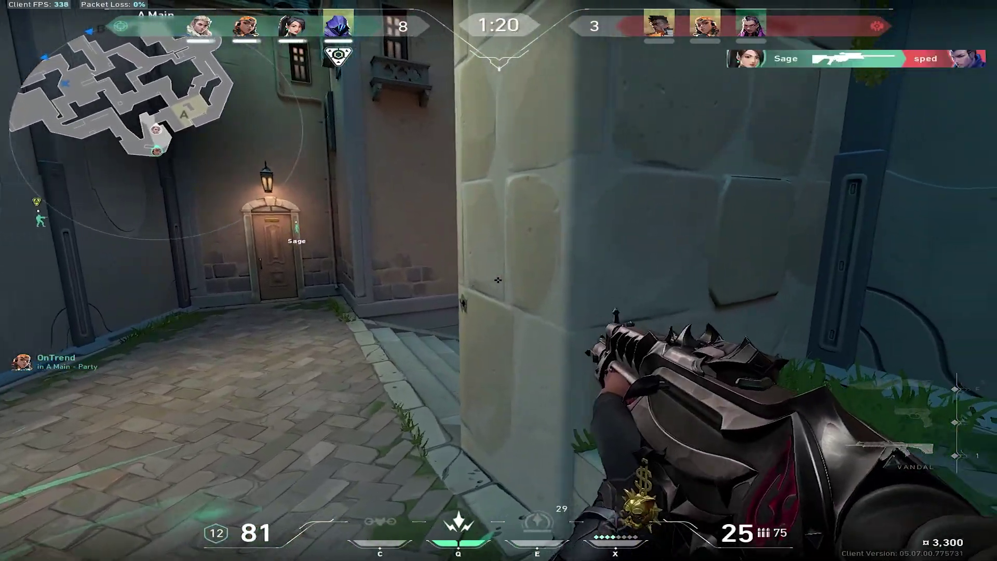
pyautogui.click(498, 280)
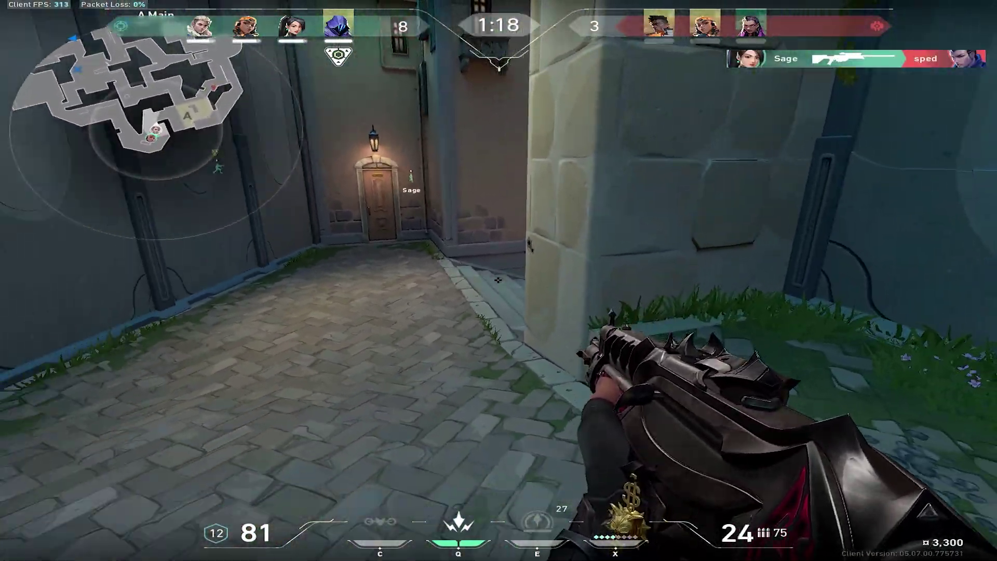
# Step: Re-equip the Vandal and fire bursts at enemies in A Main, killing Reyna
pyautogui.press('q')
pyautogui.press('1')
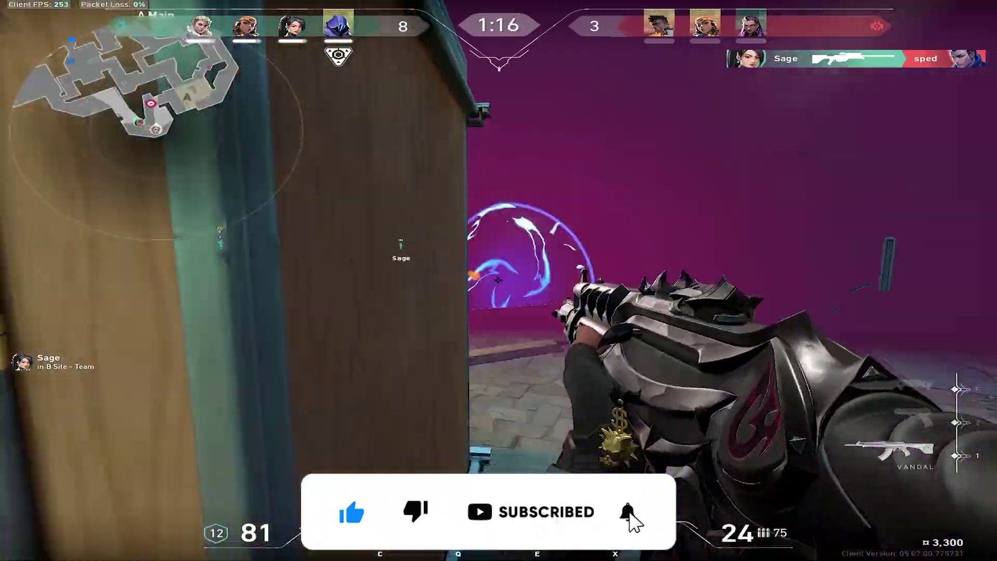
pyautogui.click(498, 281)
pyautogui.click(498, 280)
pyautogui.click(497, 281)
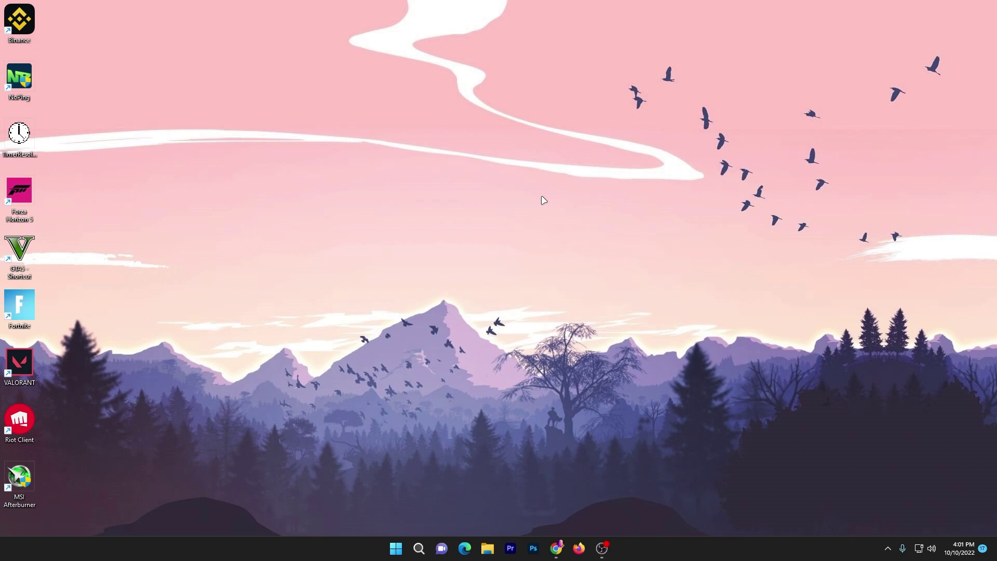
# Step: Launch the Local Group Policy Editor by running GPEDIT from the Run box
pyautogui.press('super+r')
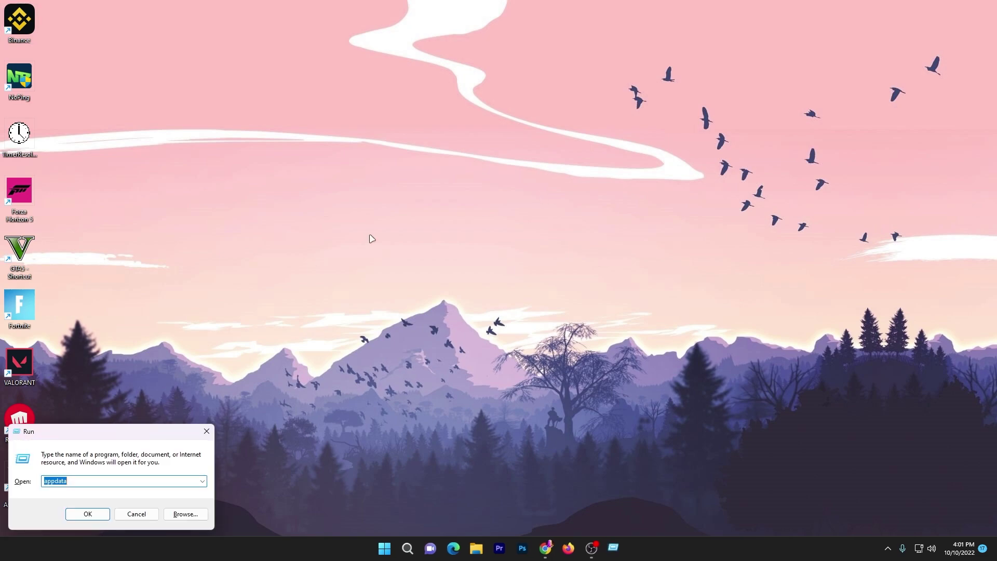
pyautogui.moveTo(94, 426); pyautogui.dragTo(460, 278)
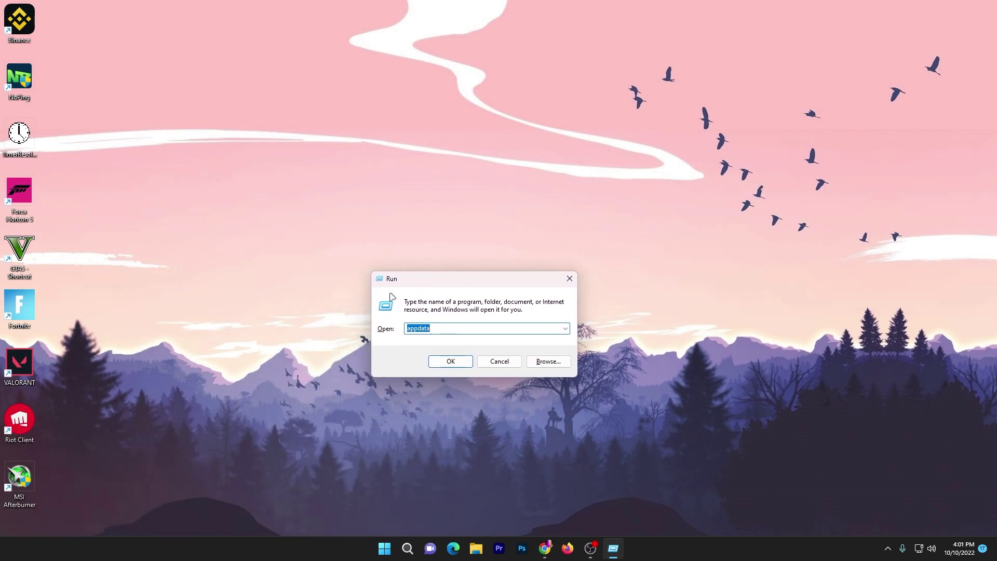
pyautogui.write('GPEDIT')
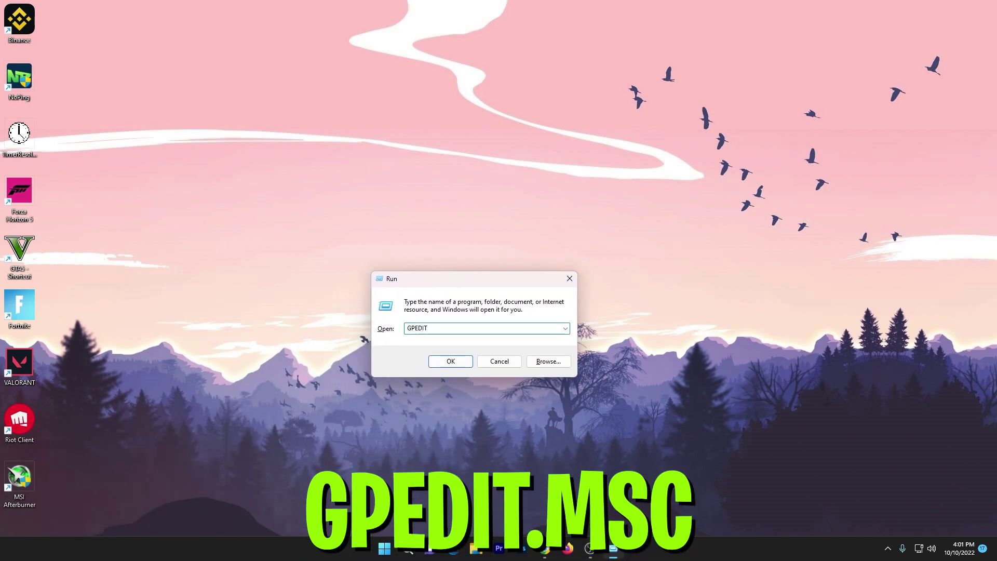
pyautogui.press('Return')
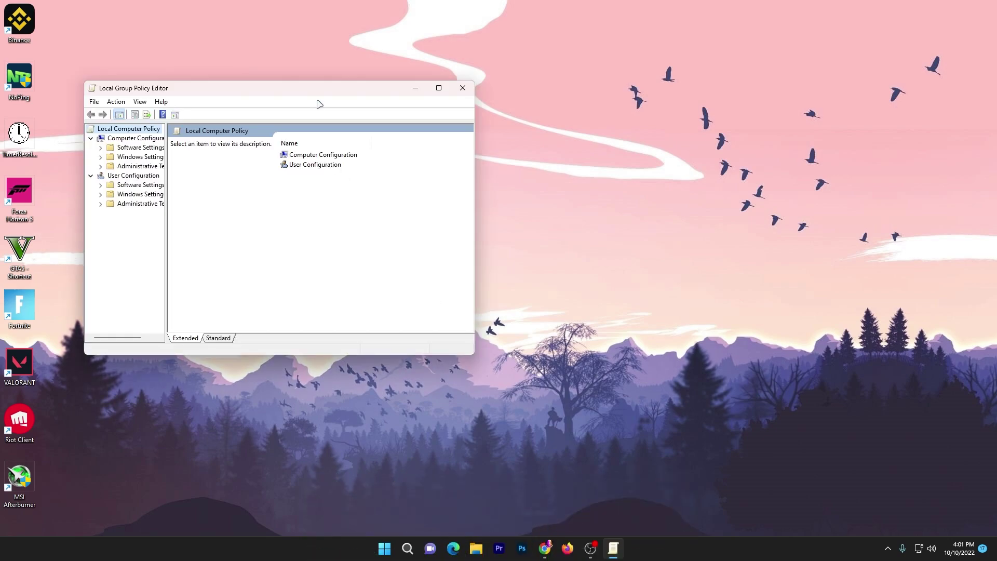
# Step: Browse to Computer Configuration > Administrative Templates > Windows Components > App Privacy
pyautogui.click(141, 167)
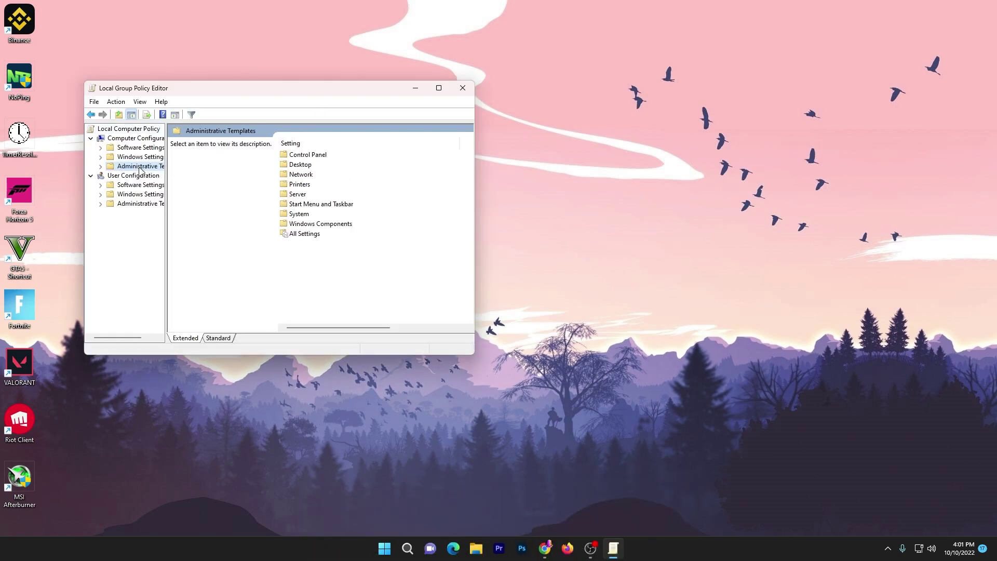
pyautogui.doubleClick(311, 224)
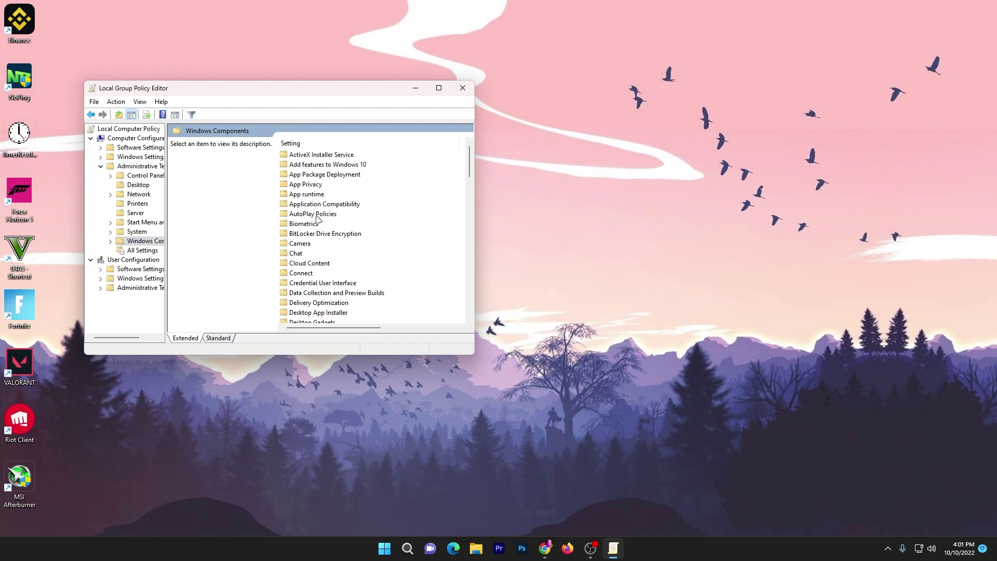
pyautogui.doubleClick(297, 184)
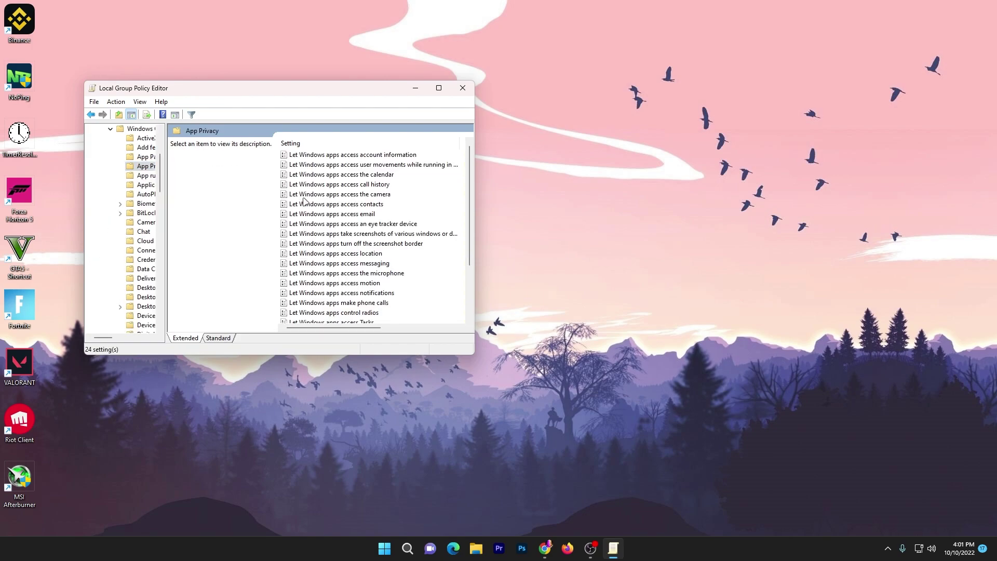
pyautogui.scroll(-3, 347, 270)
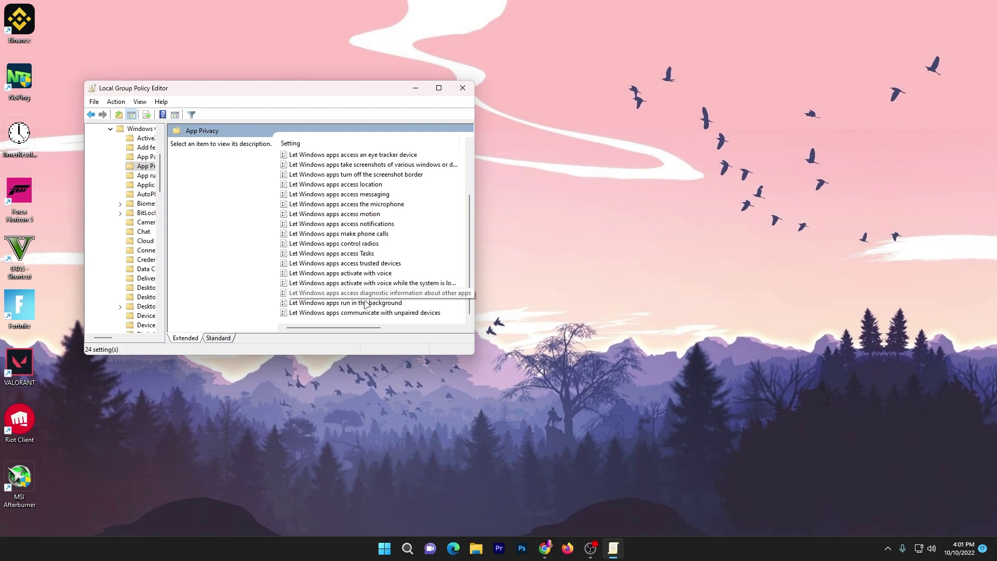
# Step: Open the 'Let Windows apps run in the background' policy for editing
pyautogui.rightClick(359, 304)
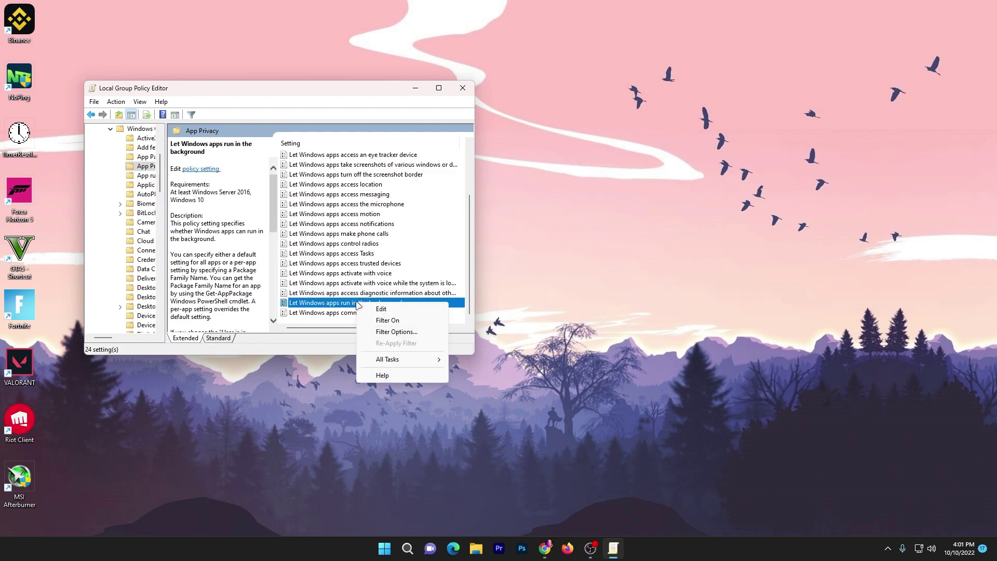
pyautogui.click(381, 309)
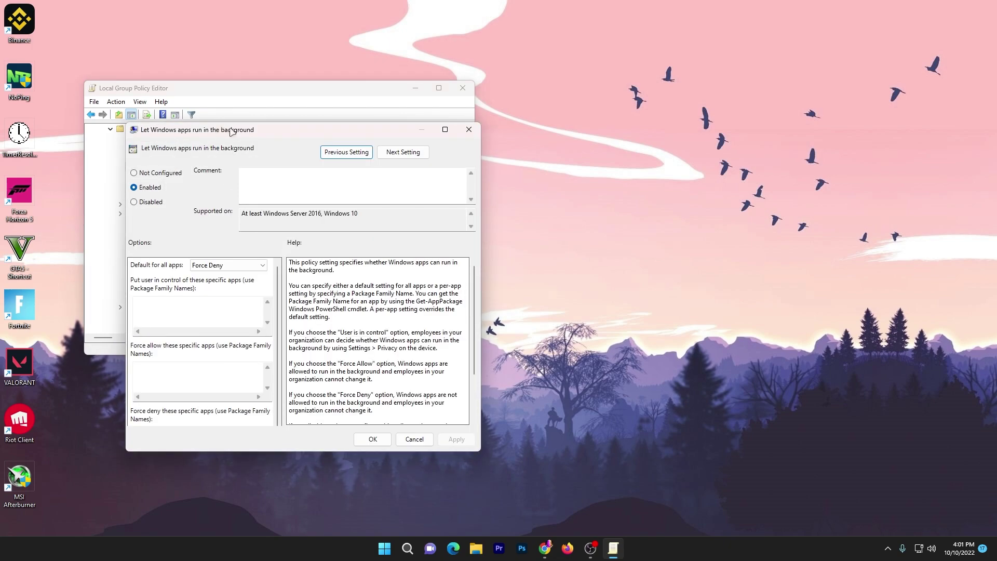
pyautogui.moveTo(232, 131); pyautogui.dragTo(484, 108)
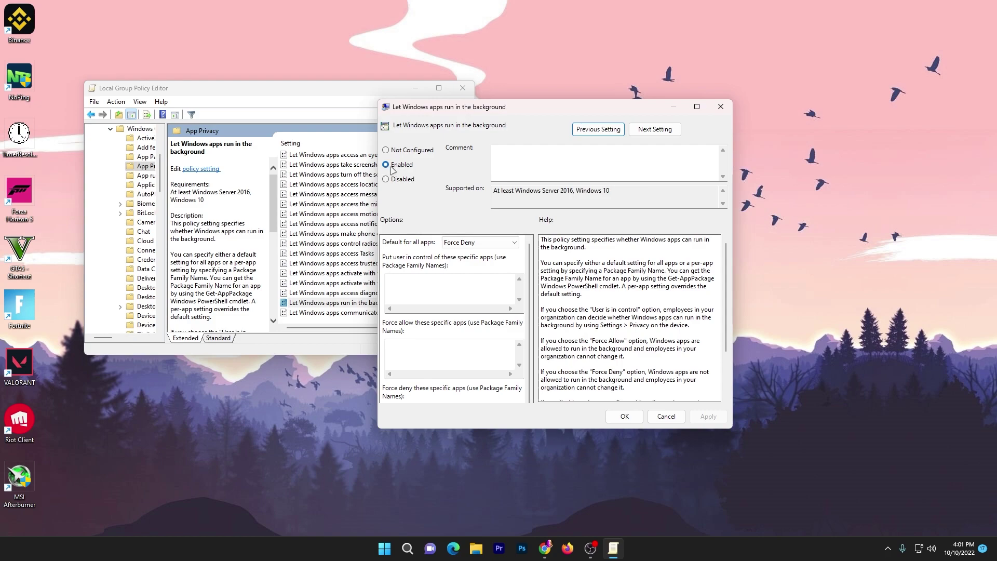
# Step: Set the default for all apps to Force Deny, apply it, and close the editor
pyautogui.click(470, 242)
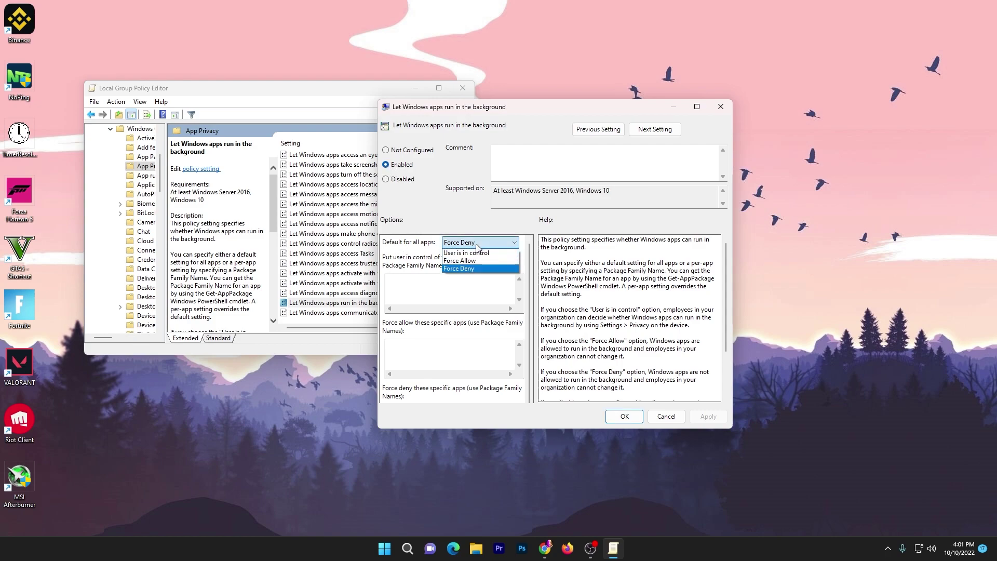
pyautogui.click(461, 269)
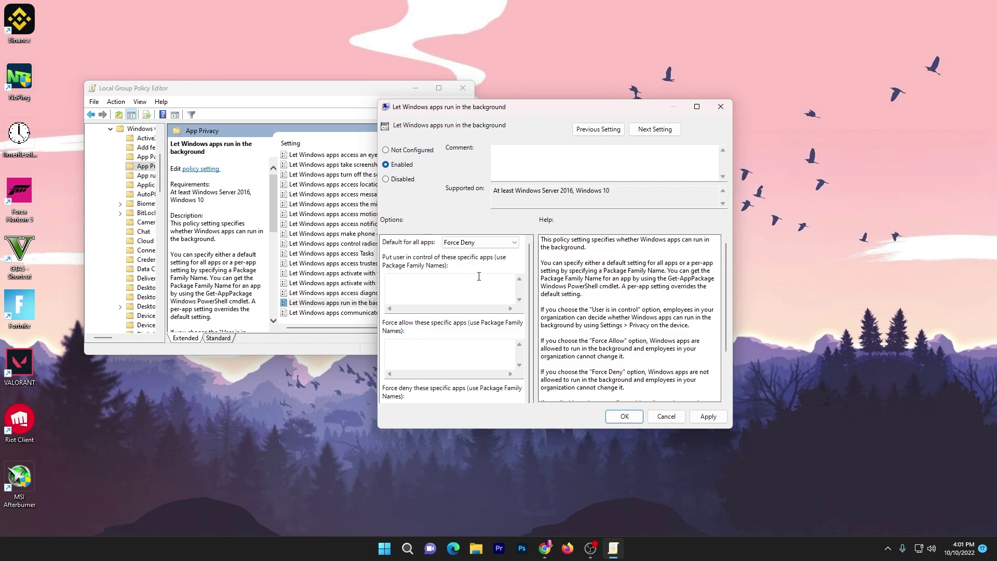
pyautogui.click(708, 417)
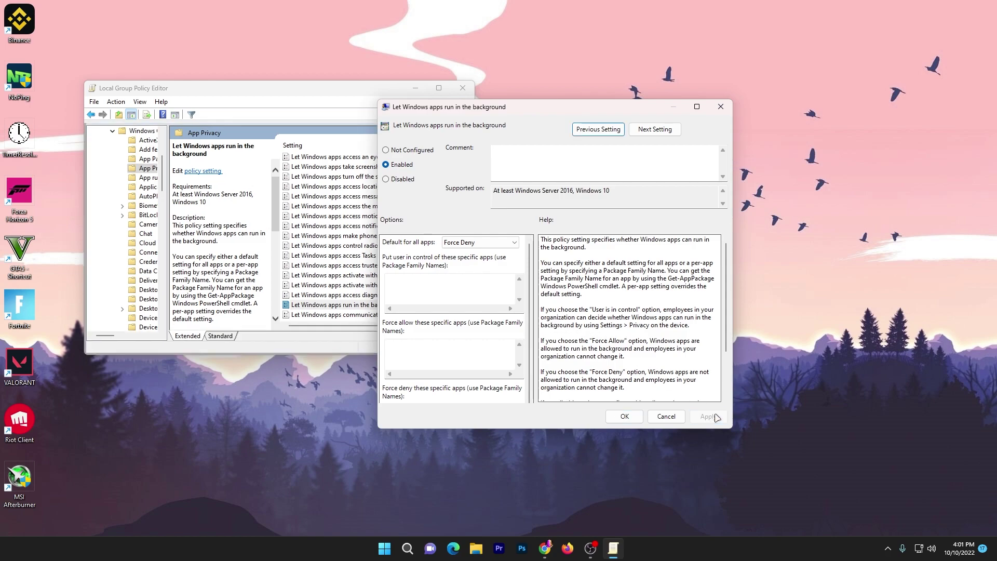
pyautogui.click(625, 417)
pyautogui.click(459, 89)
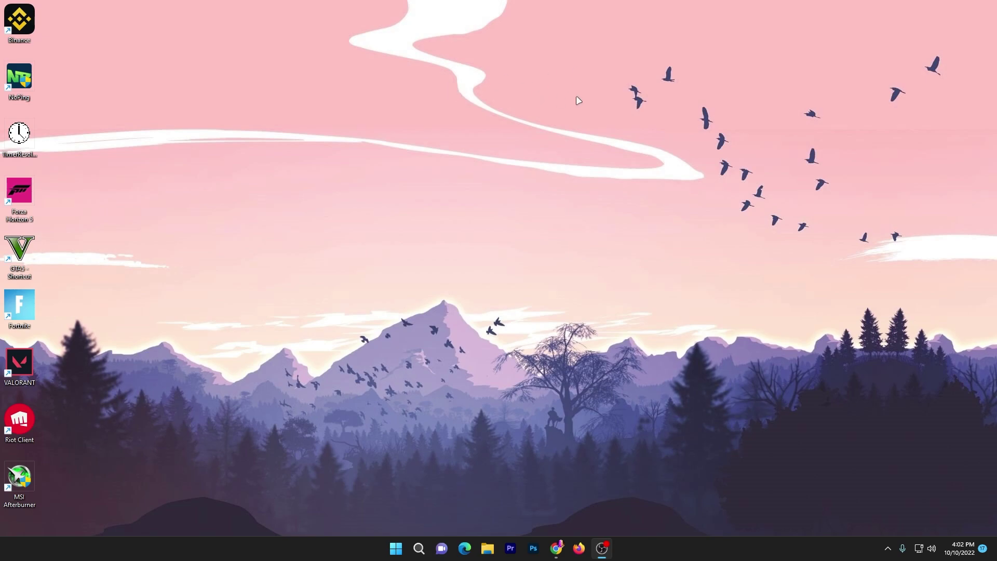
# Step: Search for cmd and start Command Prompt as administrator, accepting the UAC prompt
pyautogui.press('super')
pyautogui.click(418, 548)
pyautogui.write('c')
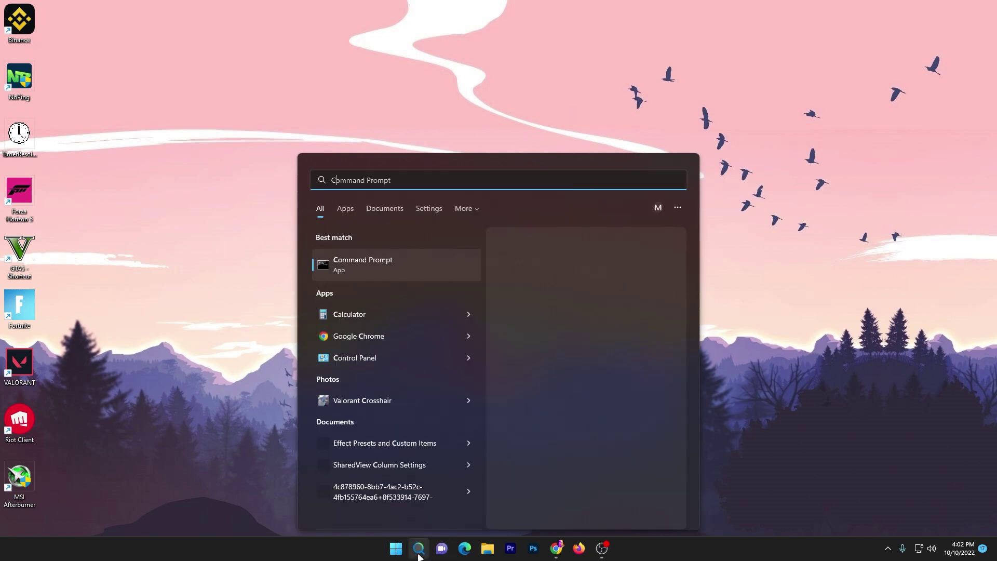
pyautogui.write('md')
pyautogui.click(581, 357)
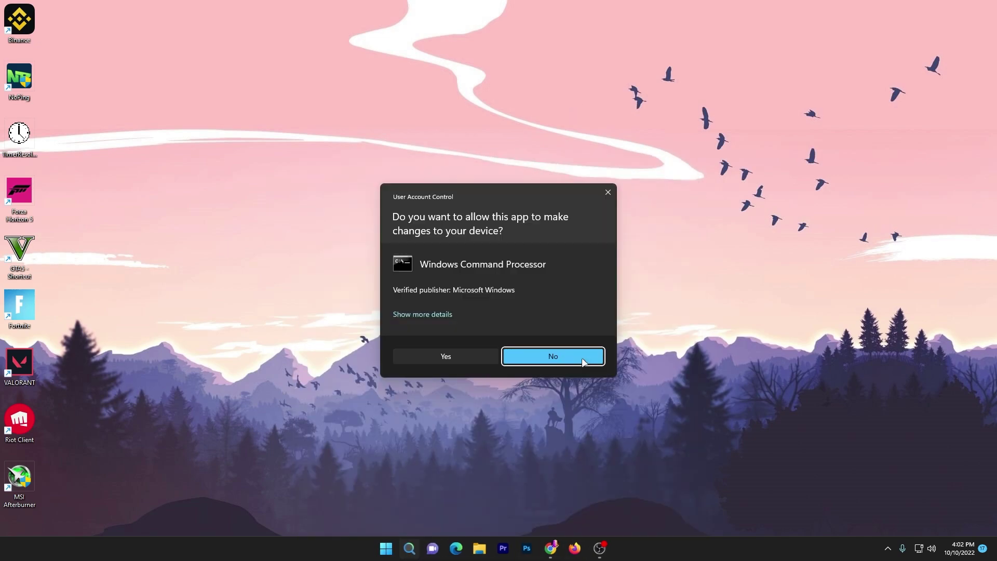
pyautogui.click(454, 356)
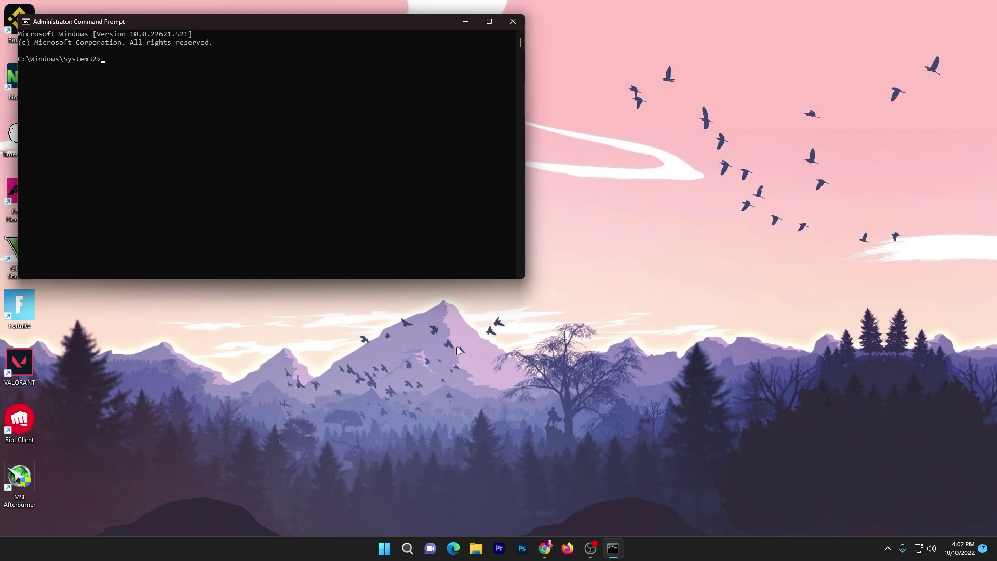
pyautogui.moveTo(351, 28); pyautogui.dragTo(606, 116)
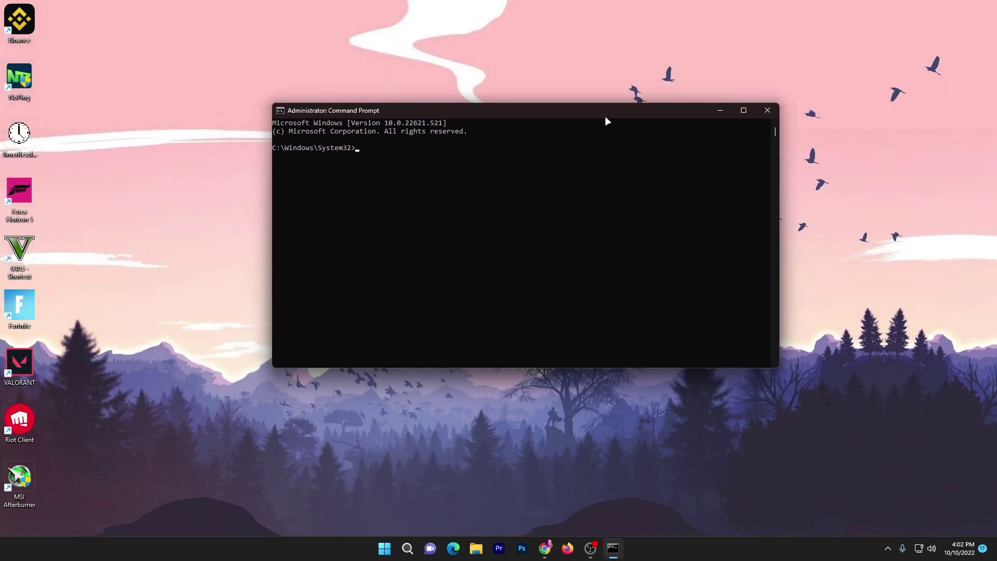
# Step: Run SFC /scannow in the elevated Command Prompt
pyautogui.write('SFX')
pyautogui.press('BackSpace')
pyautogui.write('C')
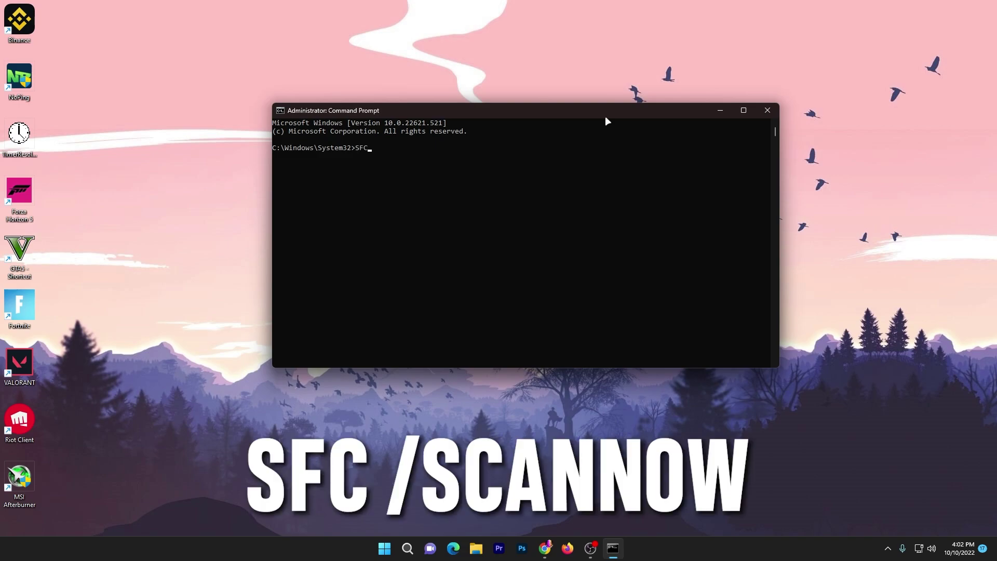
pyautogui.write(' /scanno')
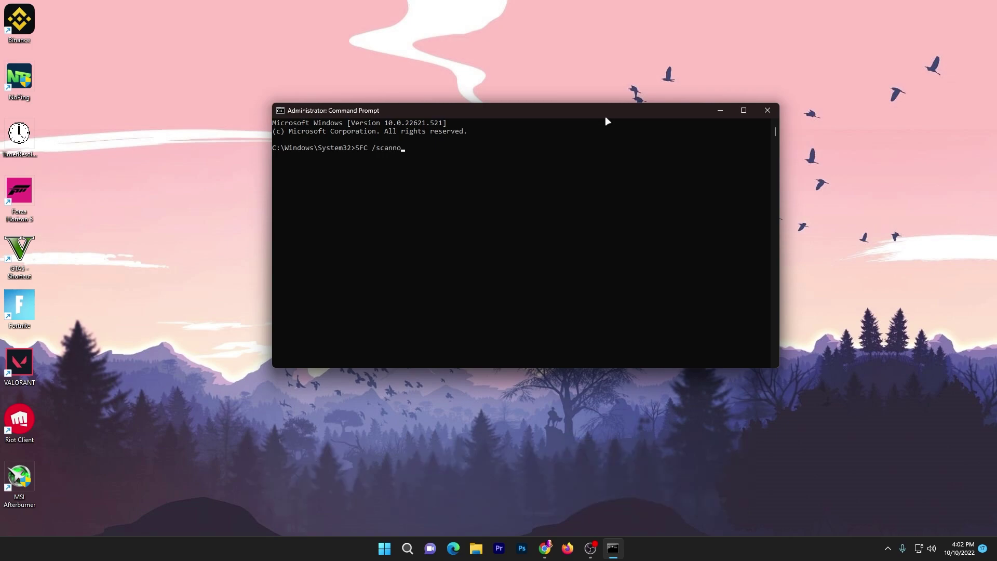
pyautogui.write('w')
pyautogui.press('Return')
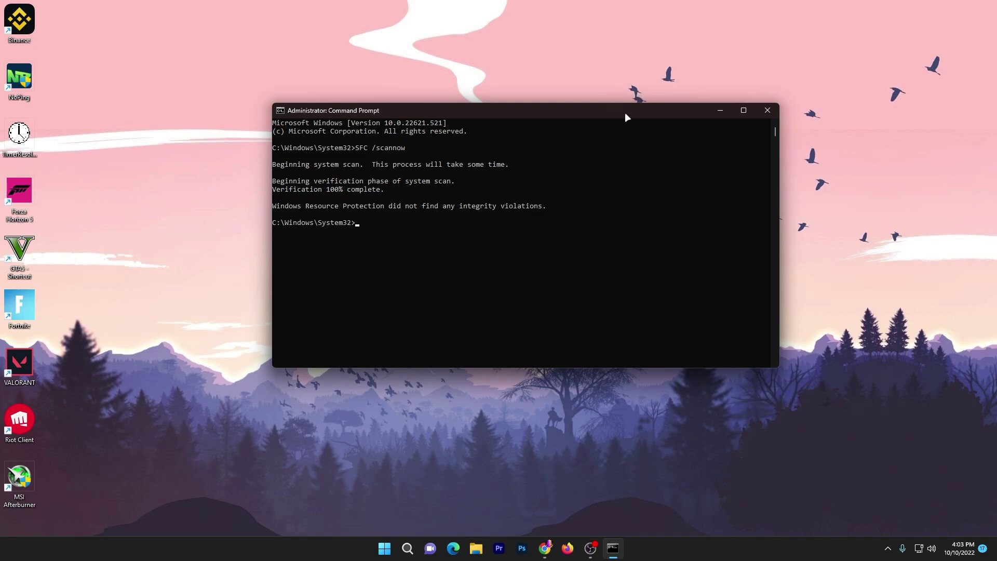
# Step: Close Command Prompt and open This PC in File Explorer
pyautogui.click(768, 110)
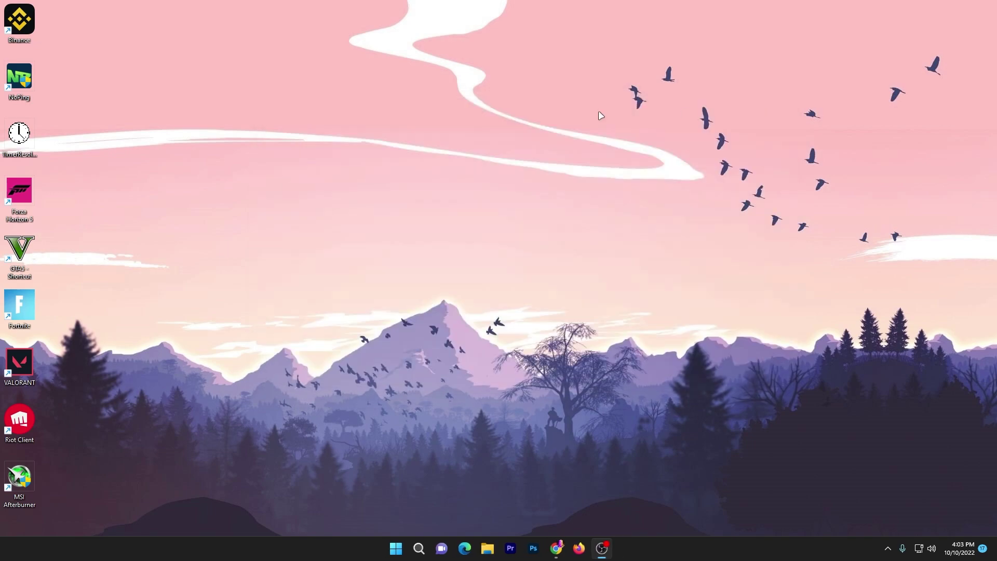
pyautogui.click(487, 549)
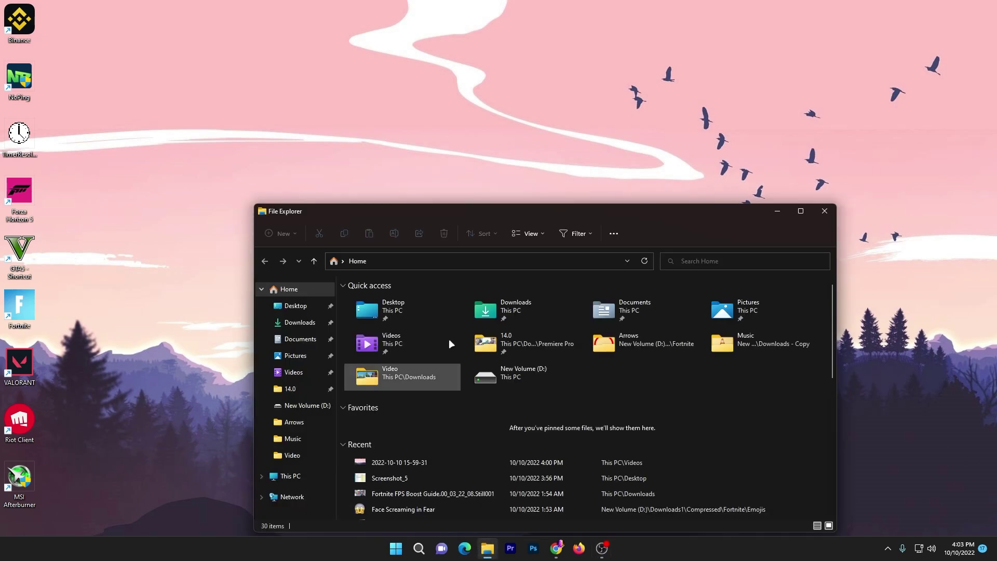
pyautogui.click(290, 476)
# Step: From Local Disk (C:) Properties, launch Optimize on the Tools tab
pyautogui.rightClick(403, 379)
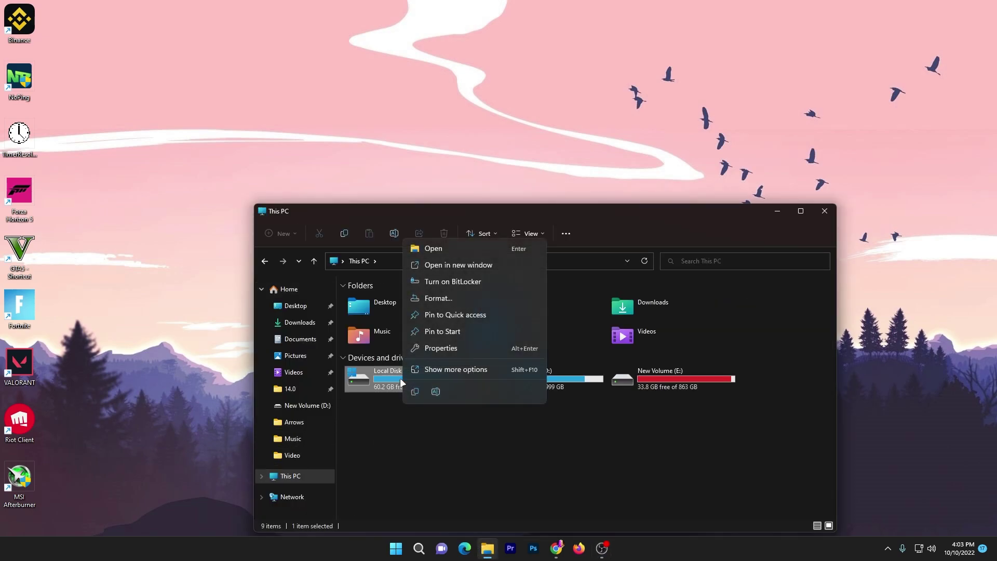
pyautogui.click(441, 350)
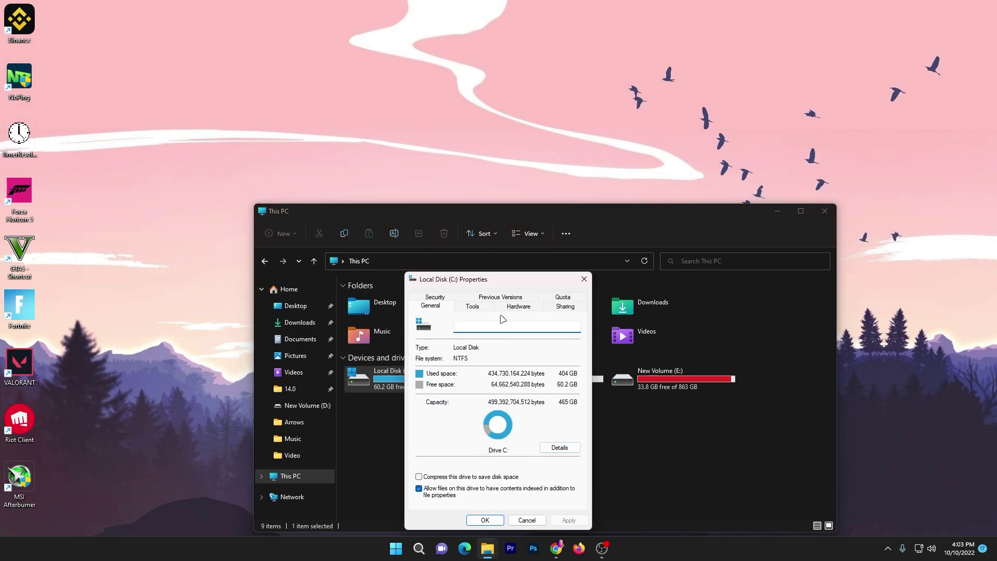
pyautogui.click(479, 309)
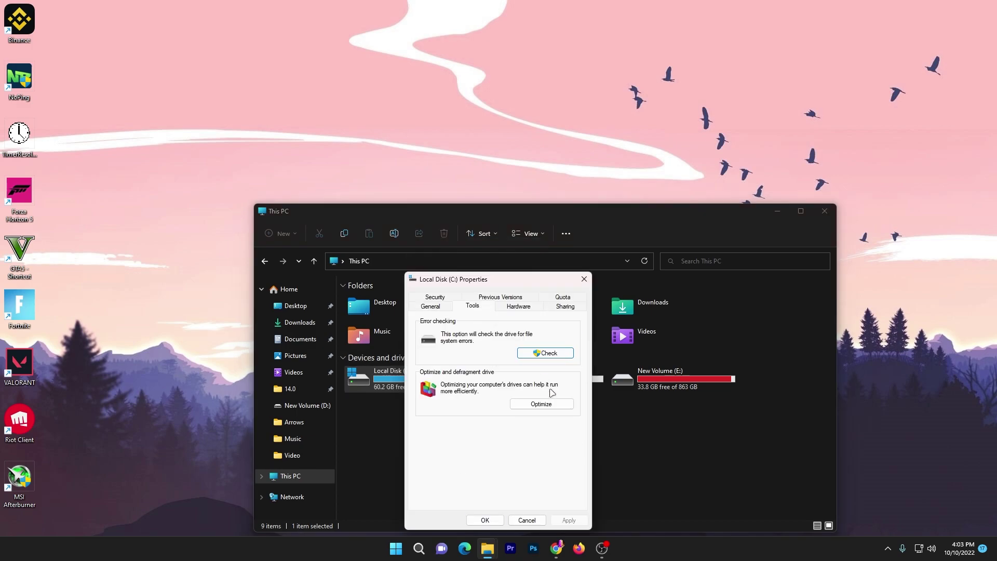
pyautogui.click(541, 403)
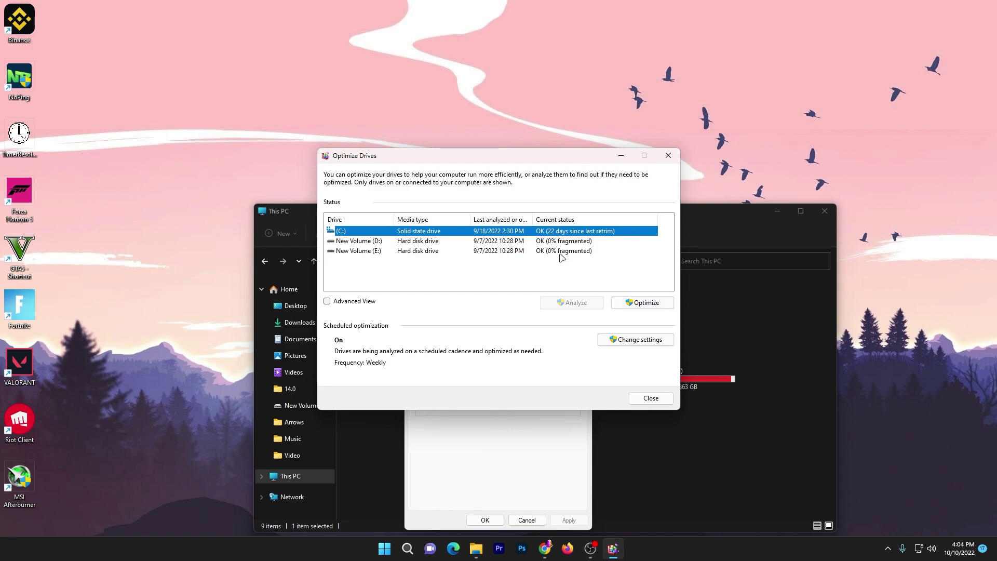
# Step: Close Optimize Drives, then equip the Grapple Glove and swing three times into the trees
pyautogui.click(668, 156)
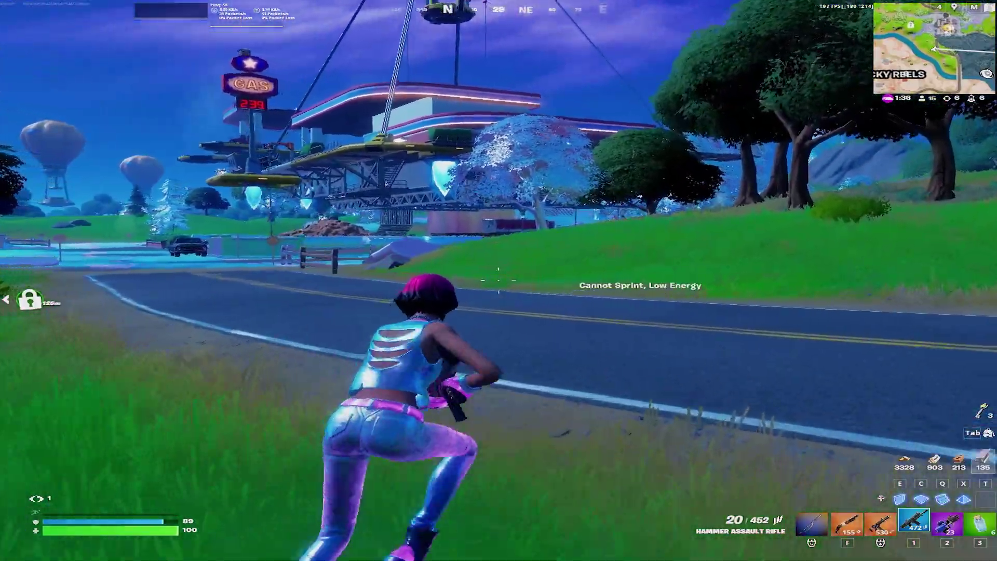
pyautogui.press('2')
pyautogui.click(499, 280)
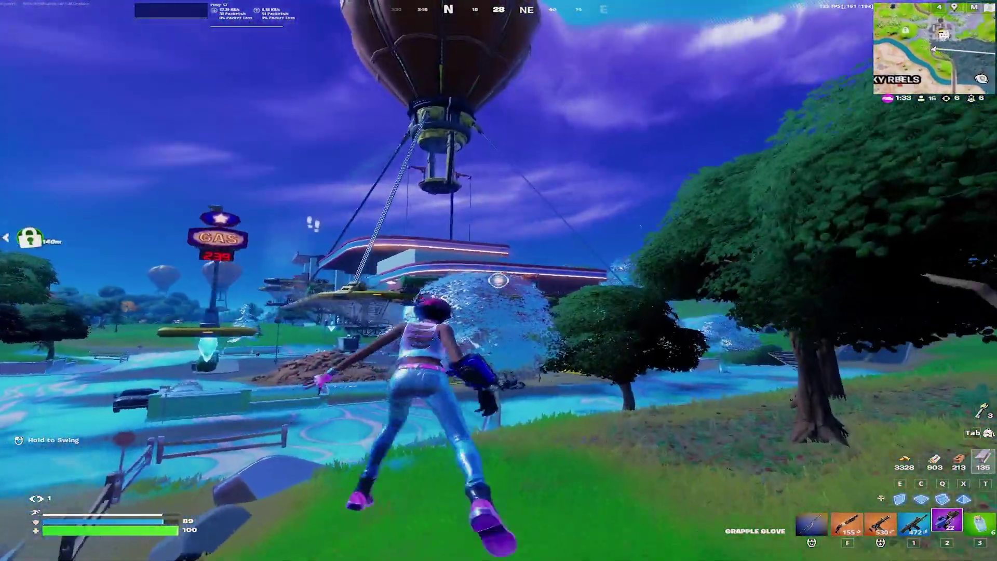
pyautogui.click(498, 281)
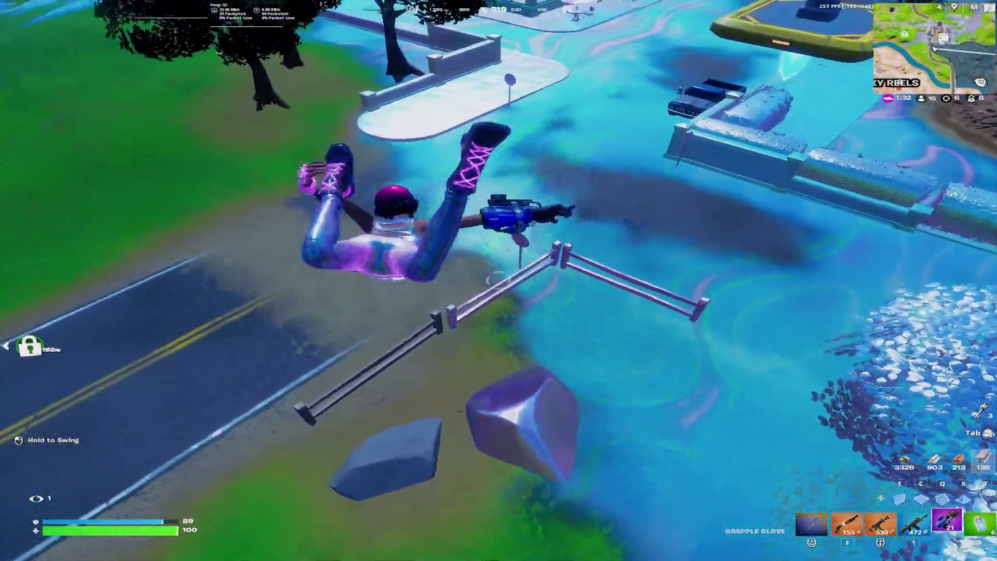
pyautogui.click(498, 281)
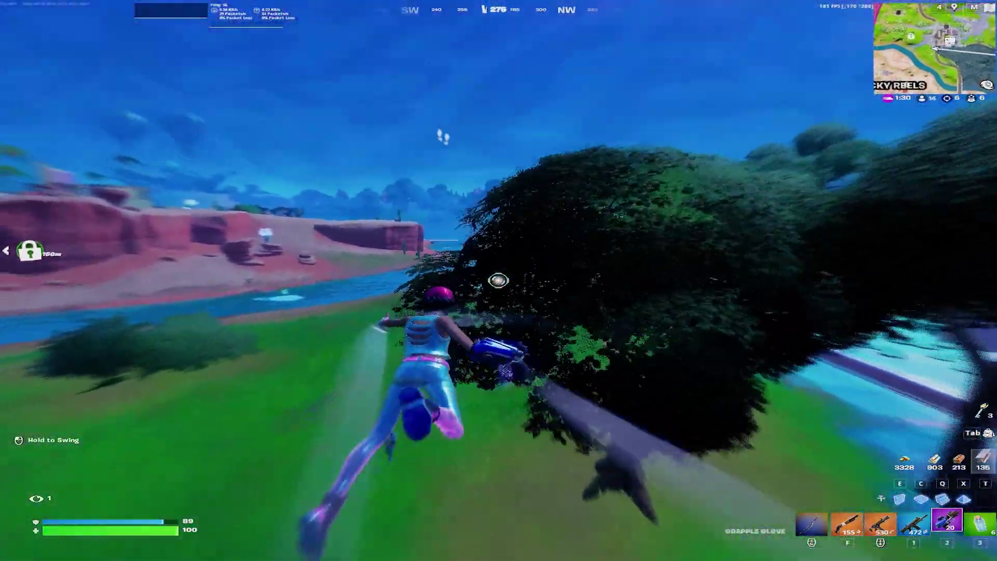